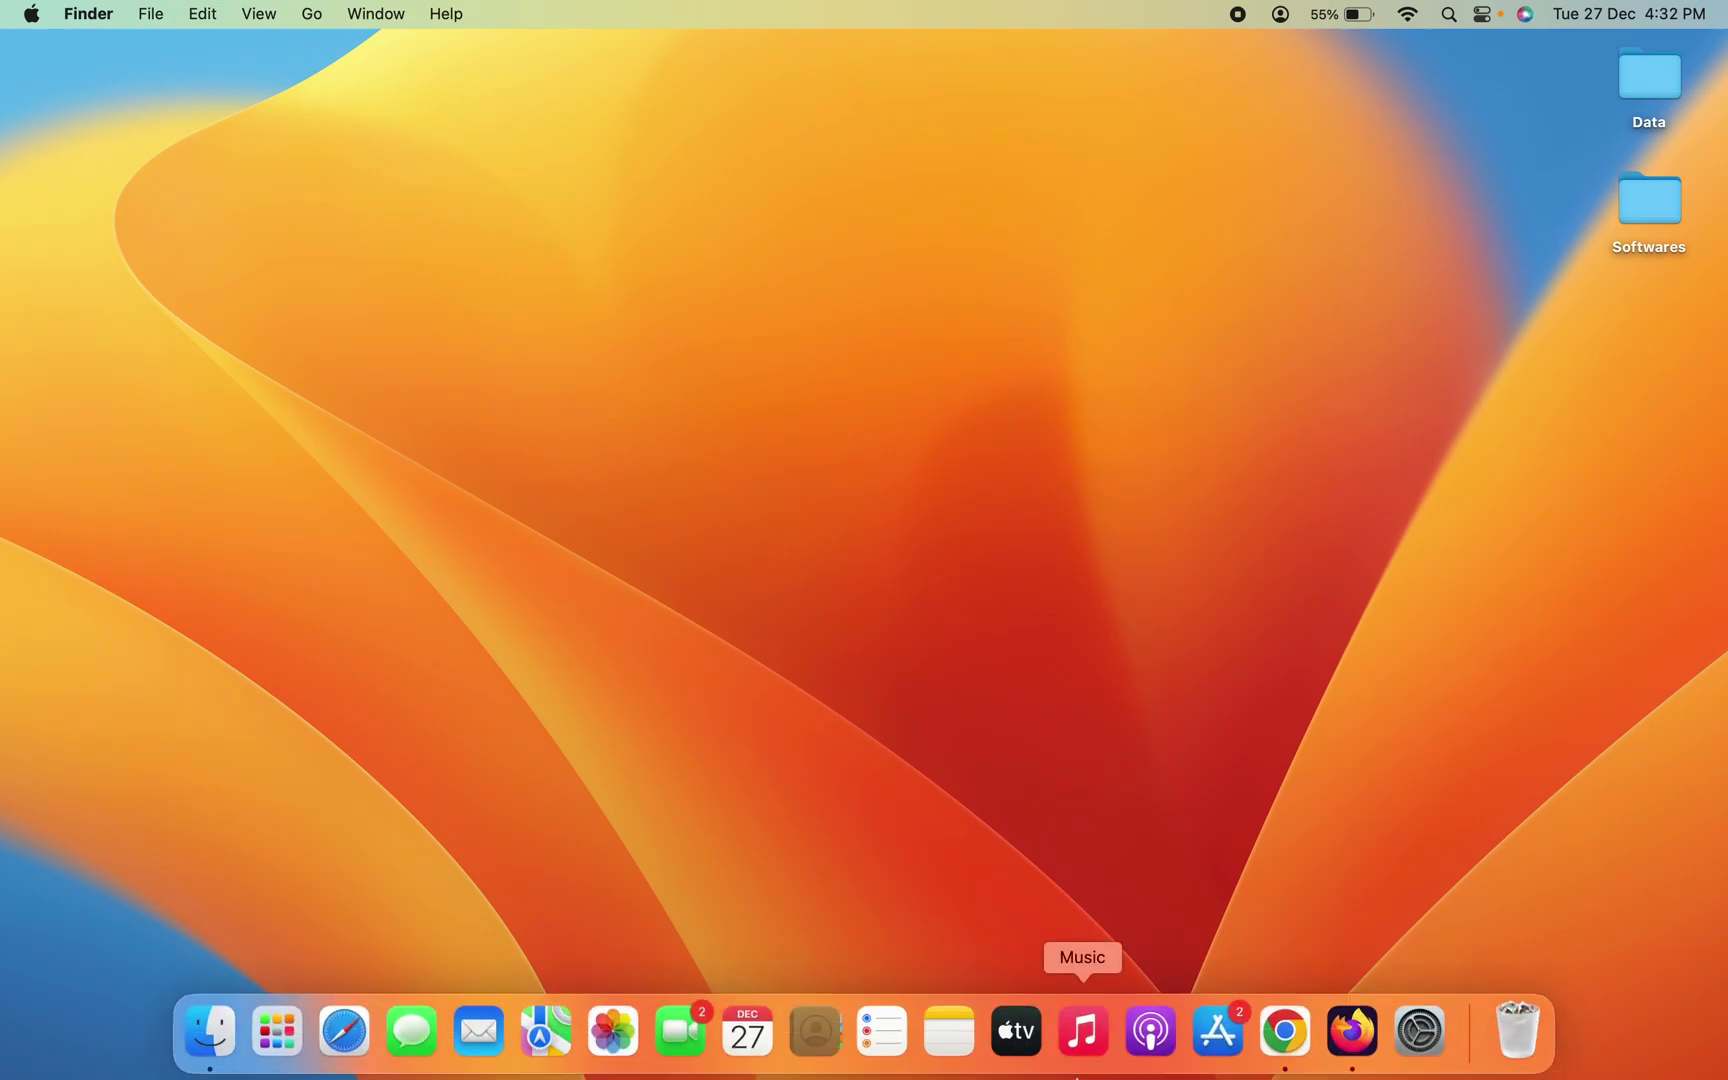
Step: Search Google in Chrome for 'icici bank login' and open the 'Log in to Internet Banking - ICICI Bank' result
click(1285, 1033)
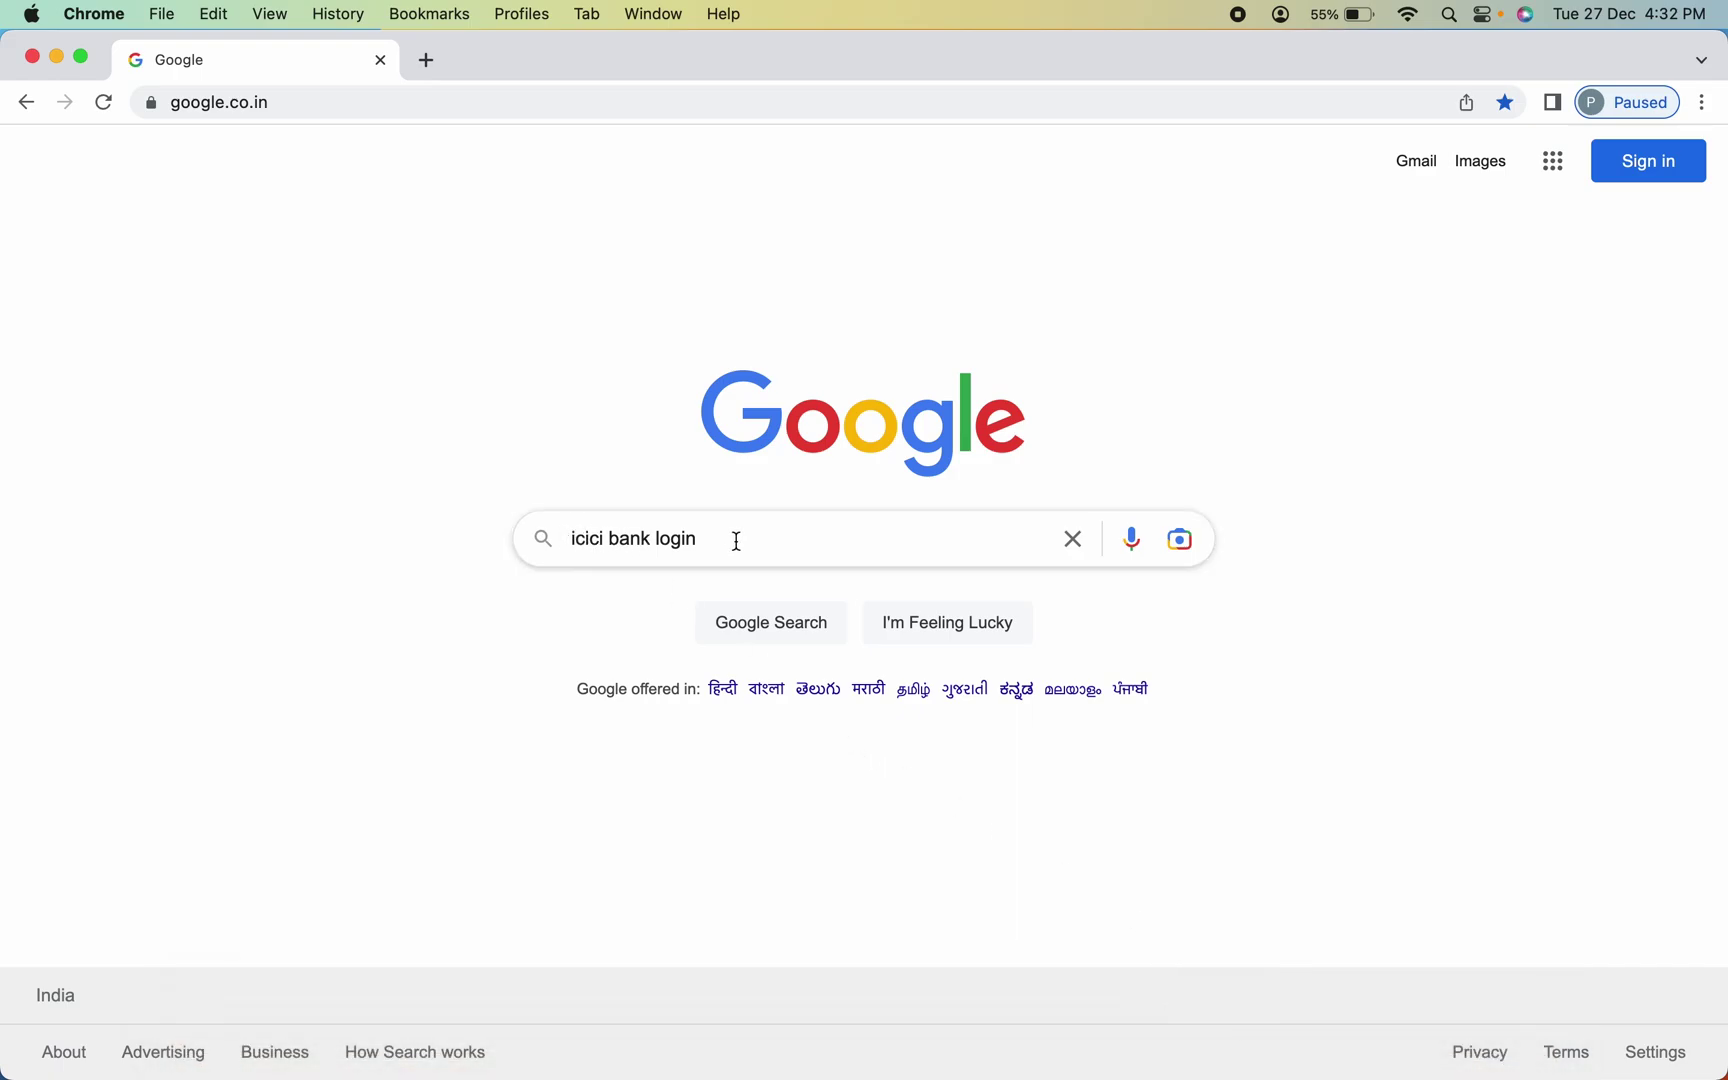
key(Return)
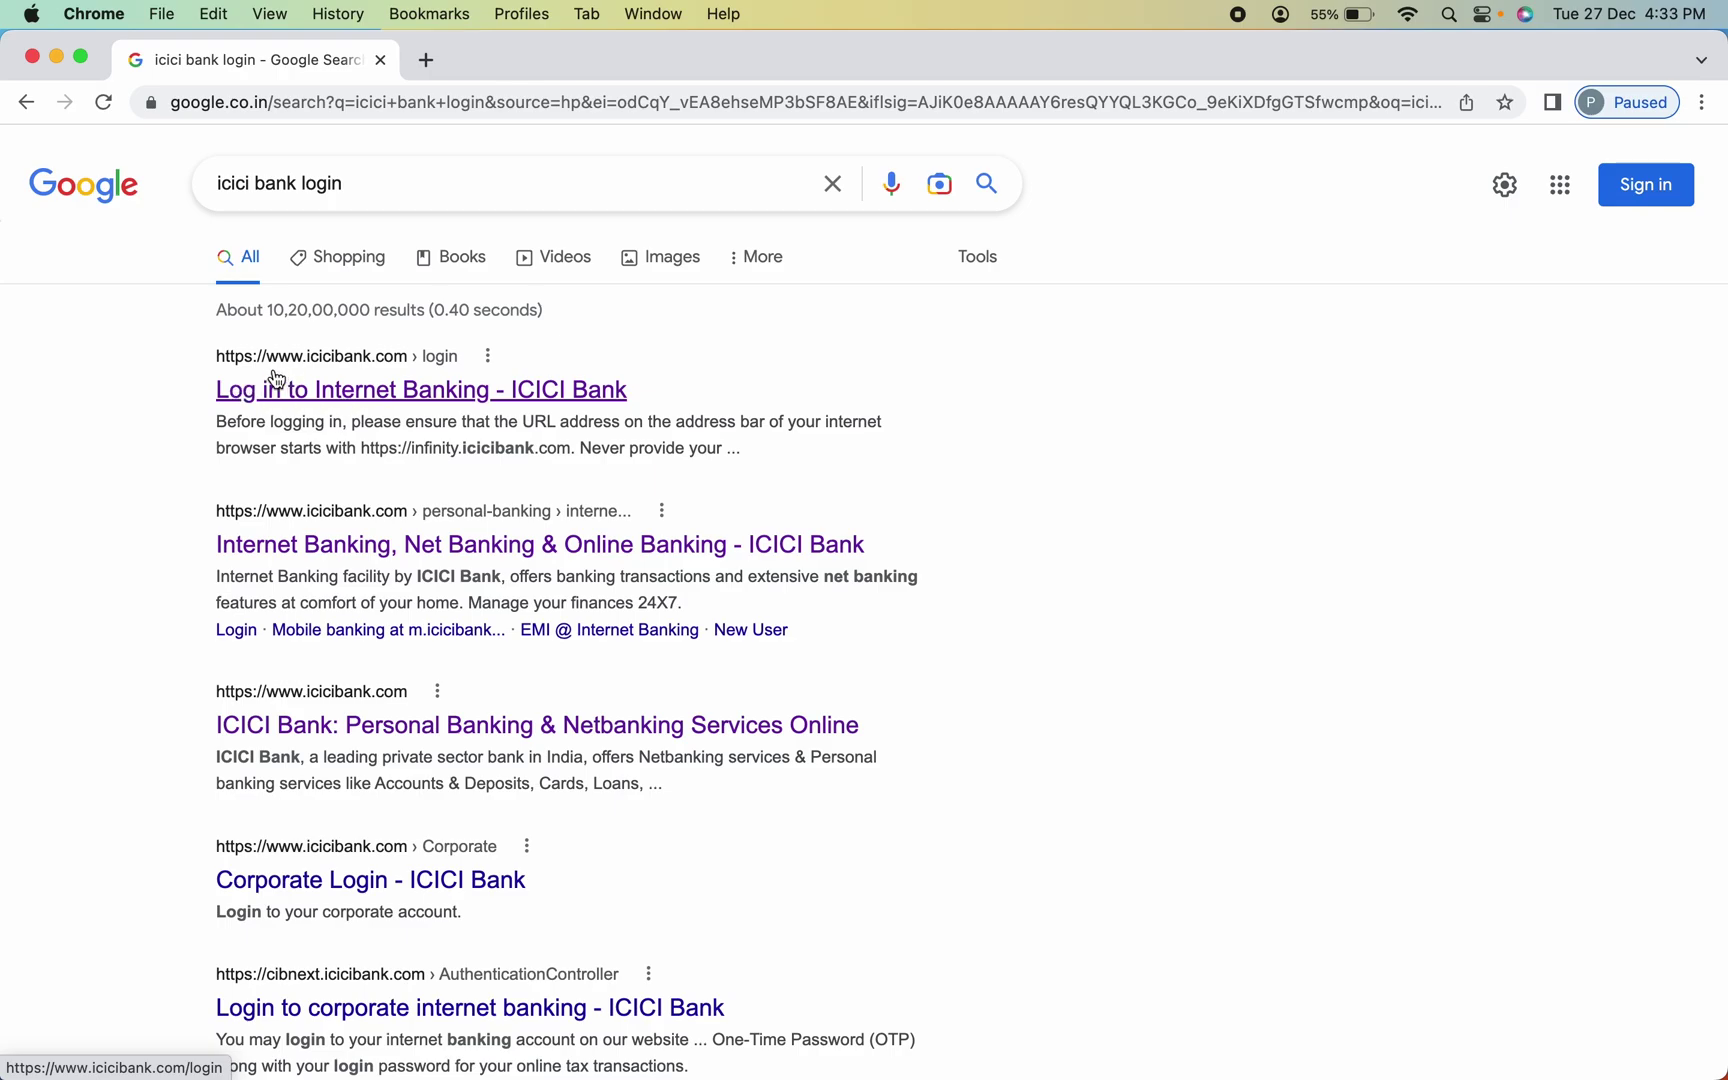
click(377, 392)
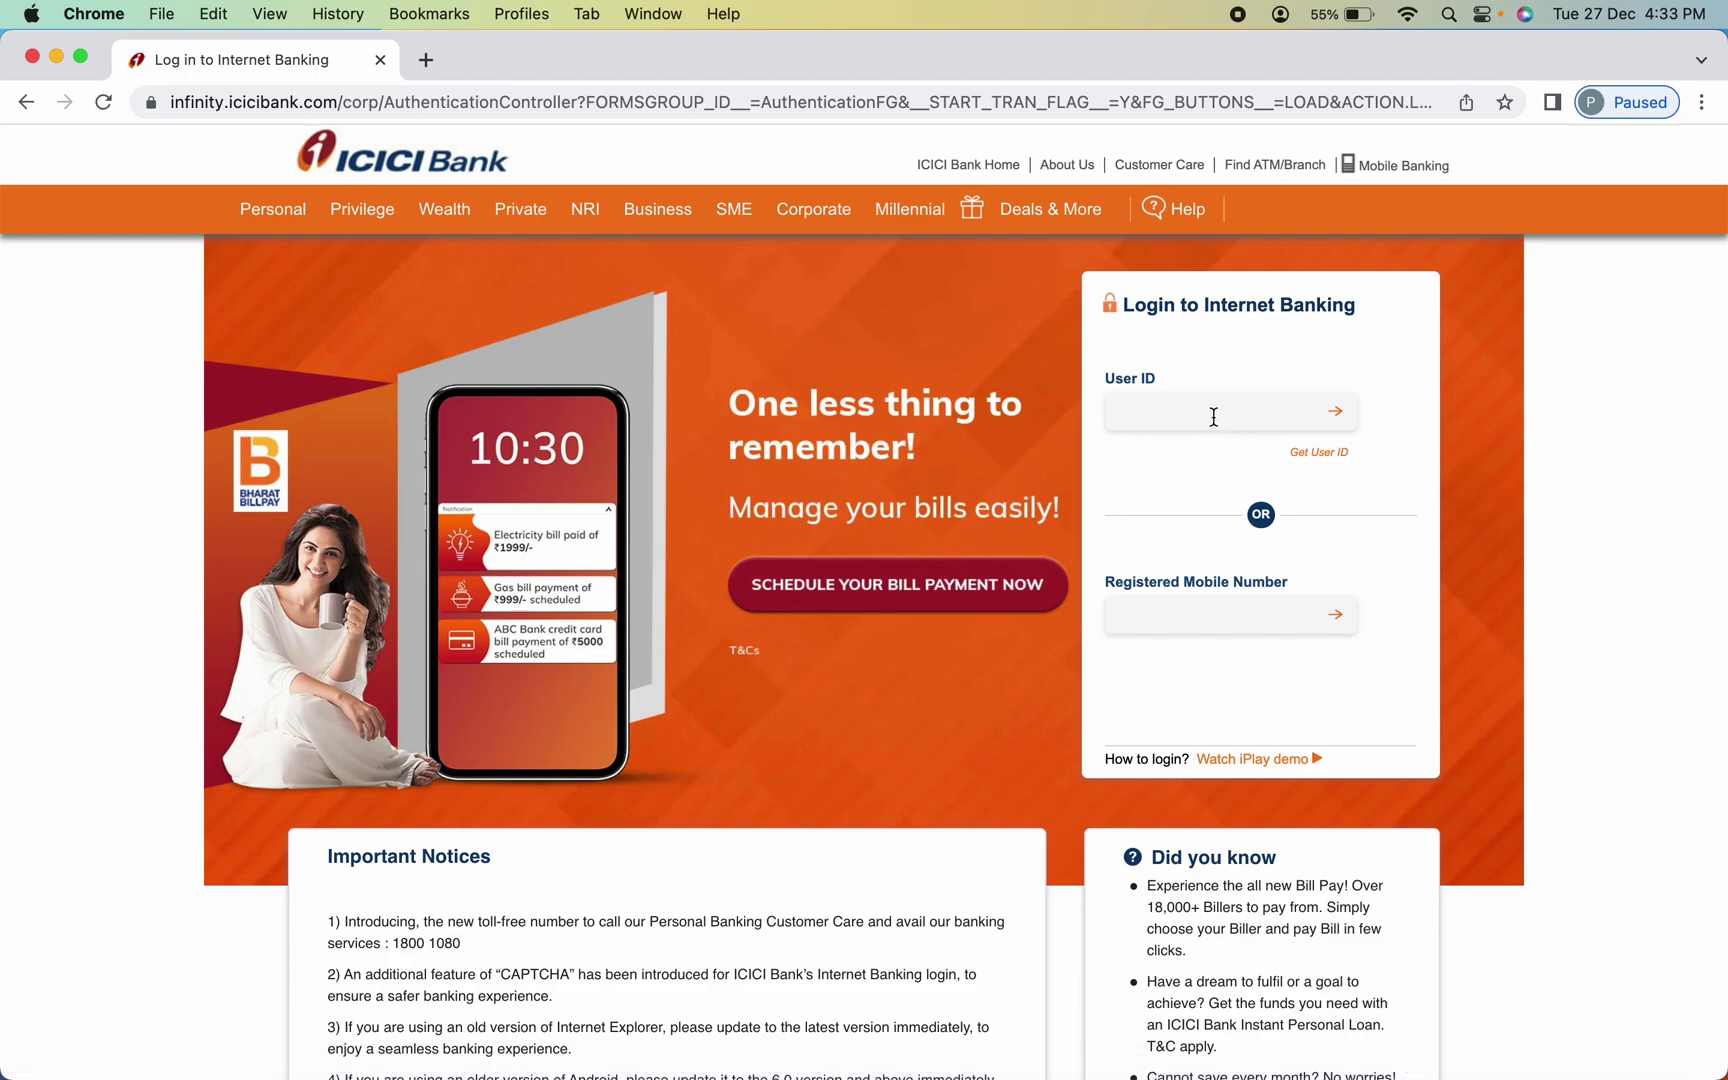
Step: Fill the ICICI User ID and password fields with the saved autofill credentials
click(1183, 412)
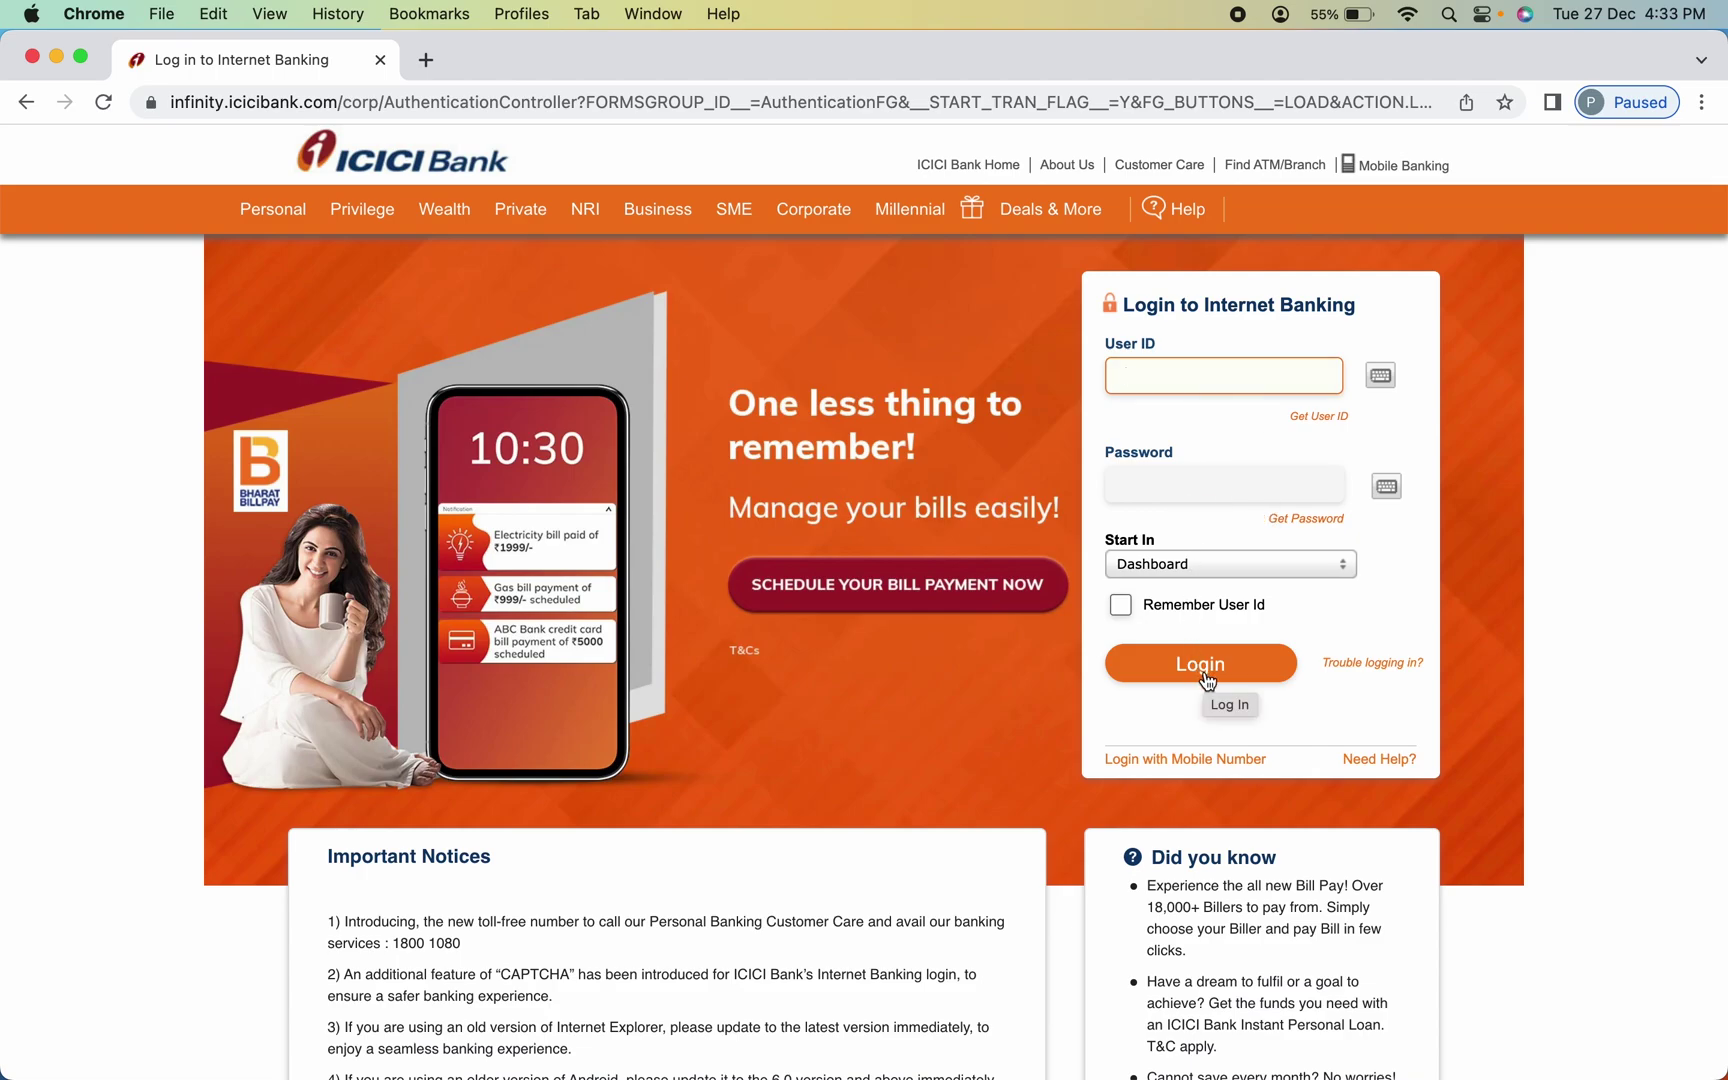
click(1200, 382)
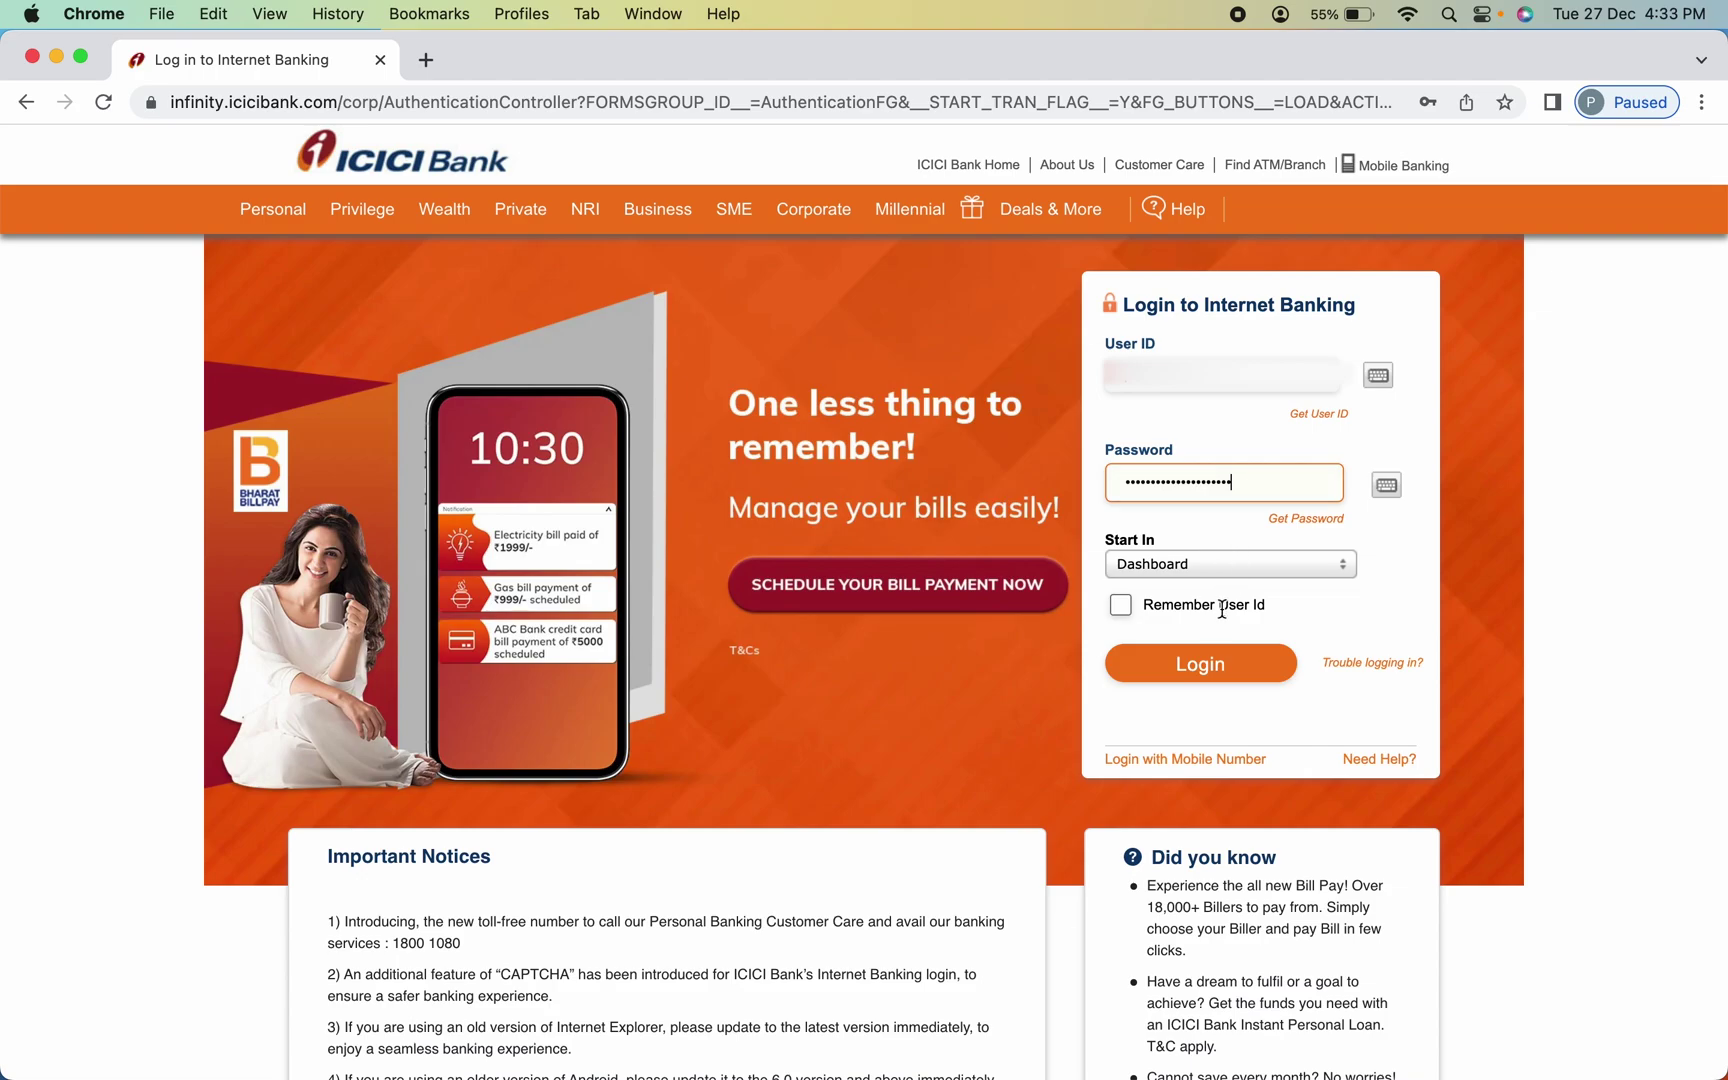
click(1224, 666)
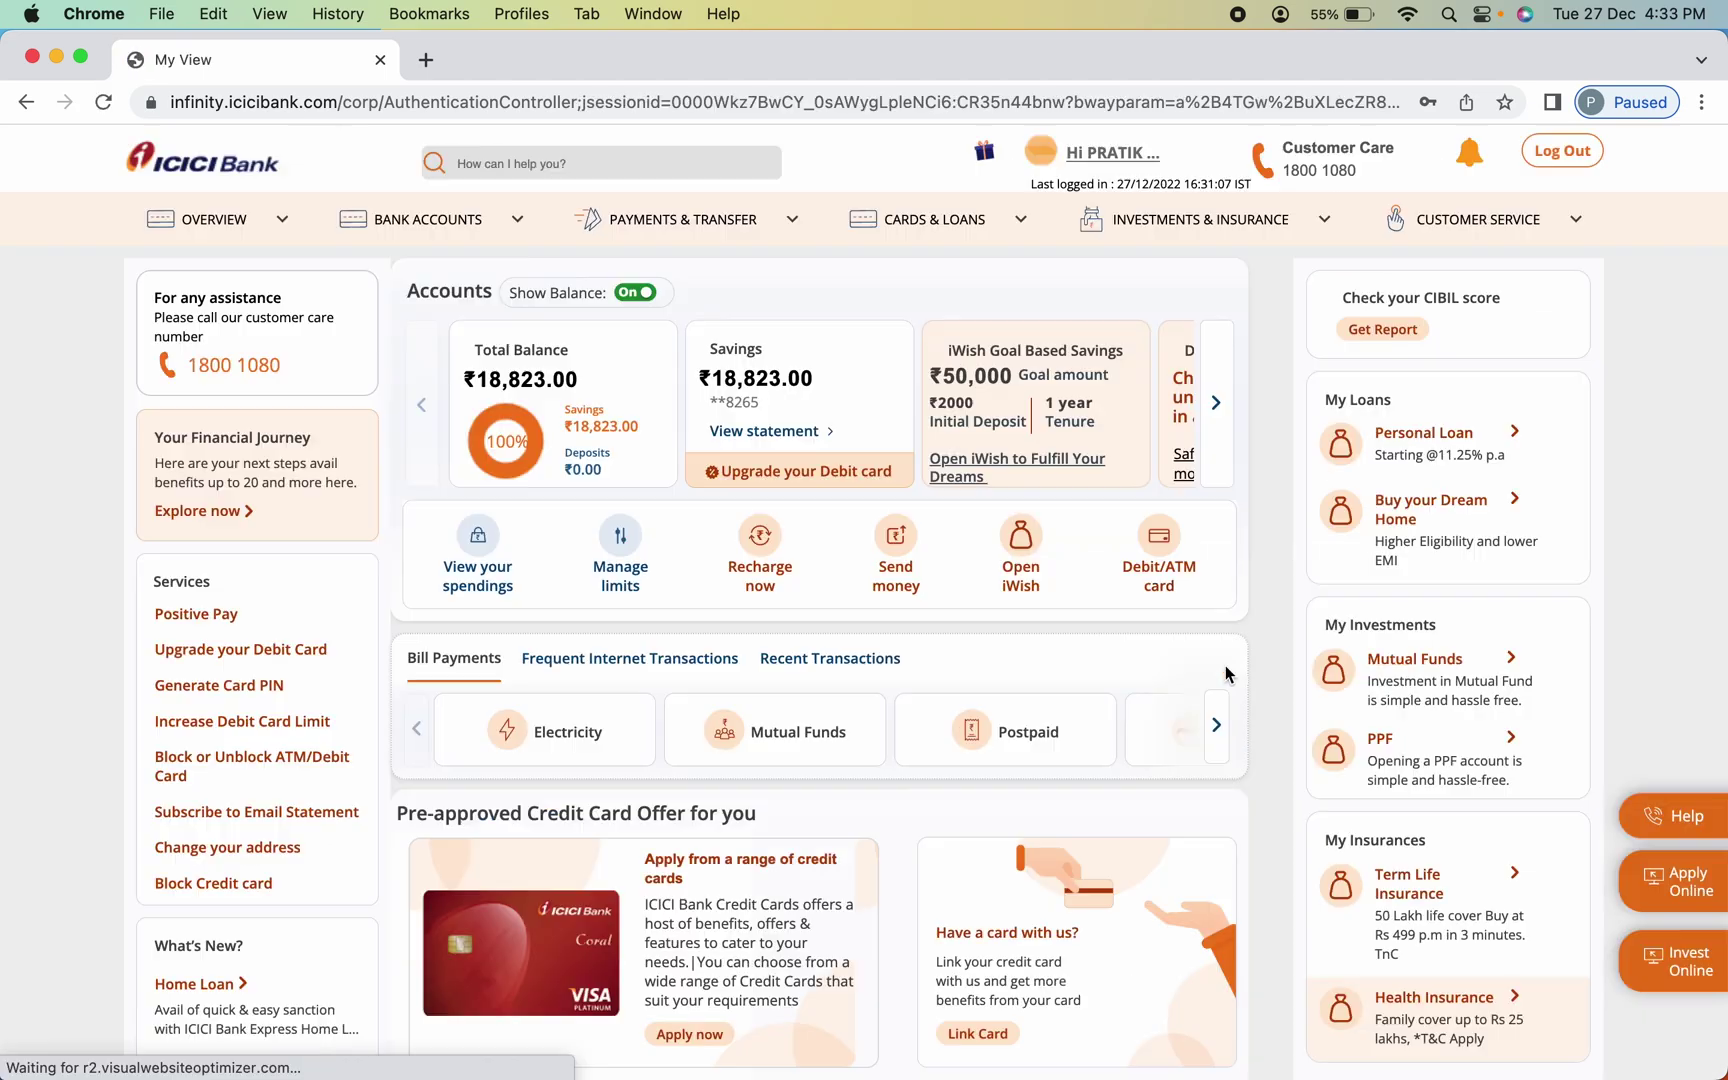